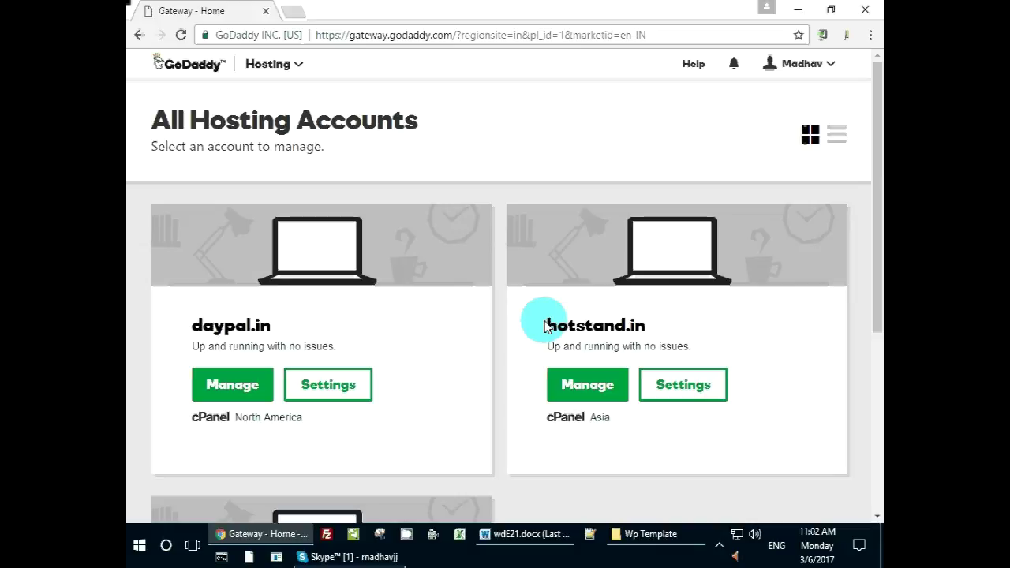
- Open the cPanel management page of the hotstand.in hosting account
drag(546, 327, 637, 330)
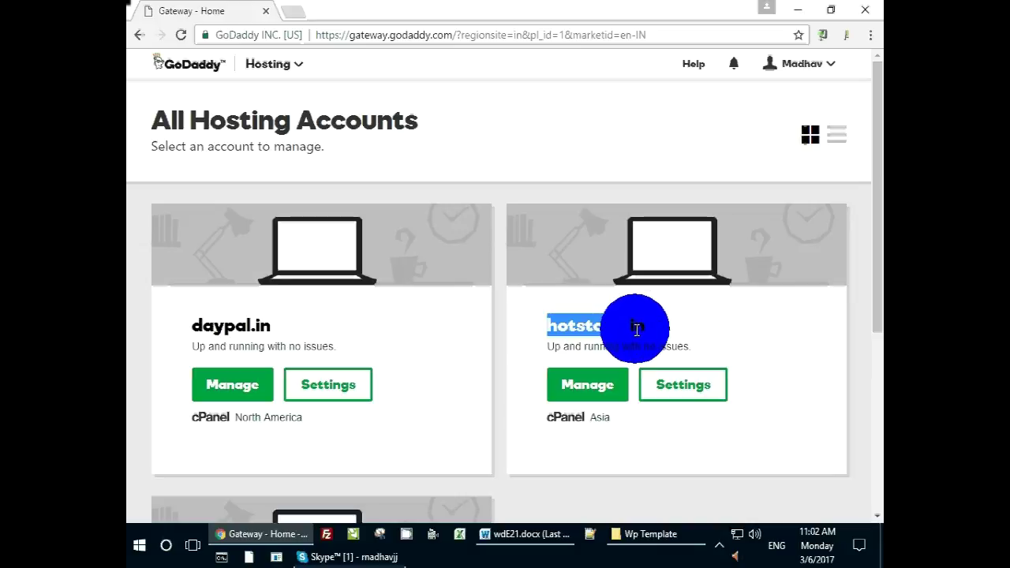
click(596, 450)
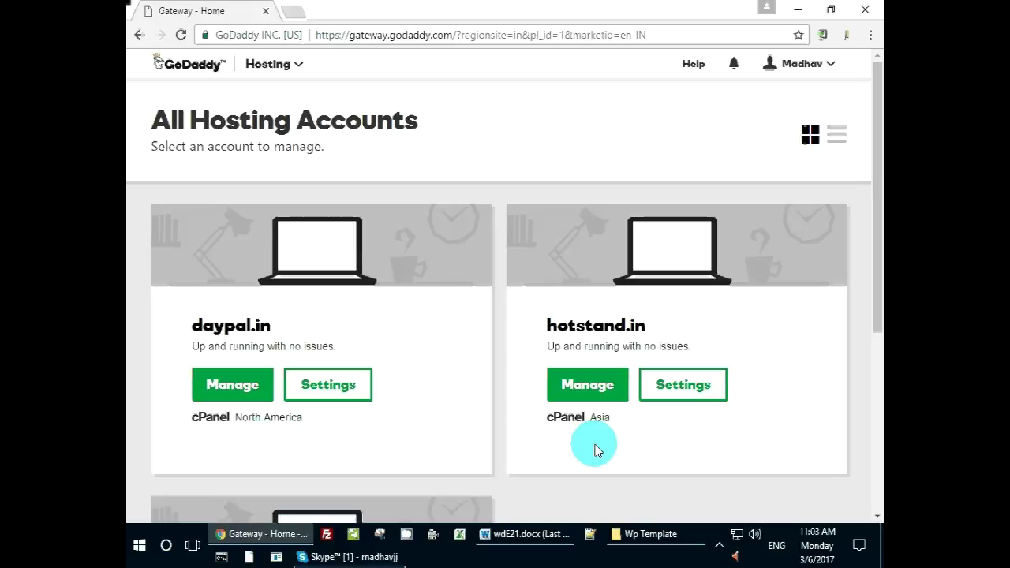
click(592, 385)
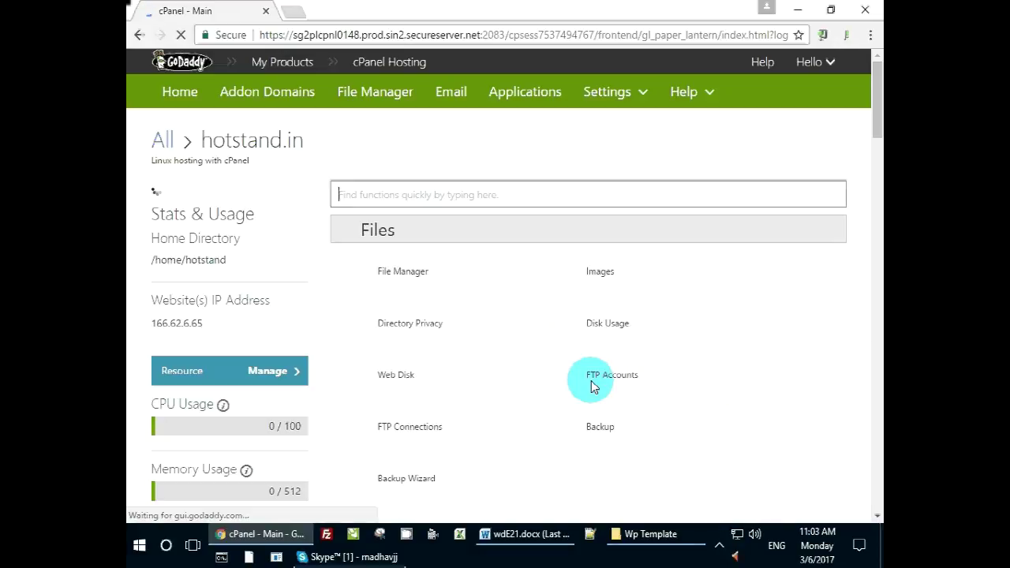
click(218, 140)
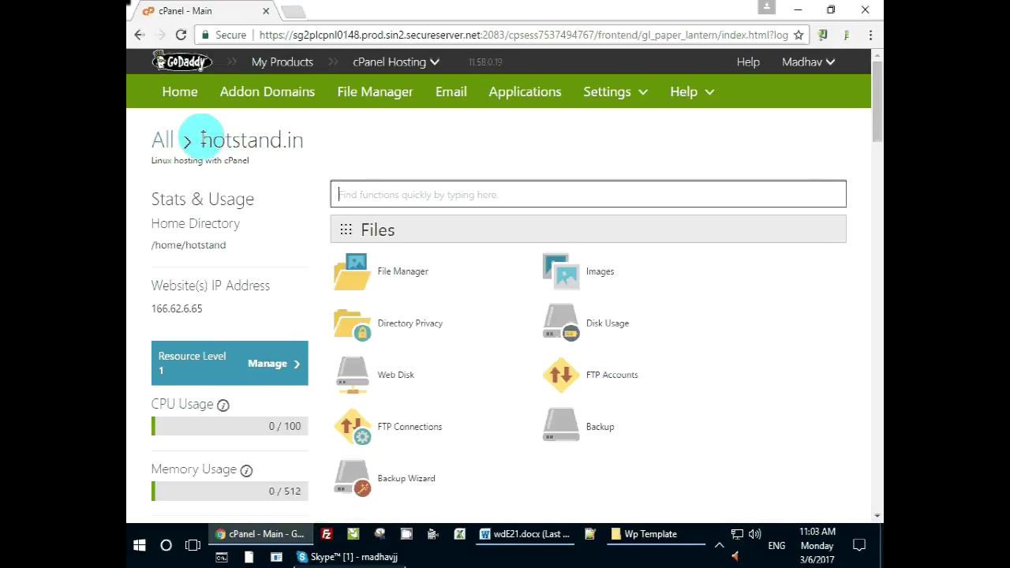
drag(204, 140, 307, 141)
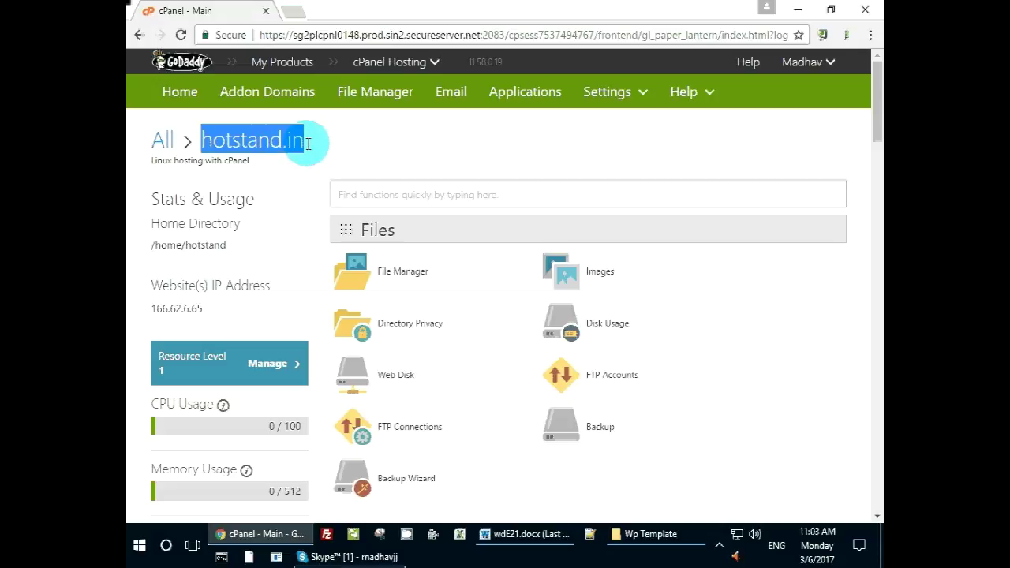
click(292, 166)
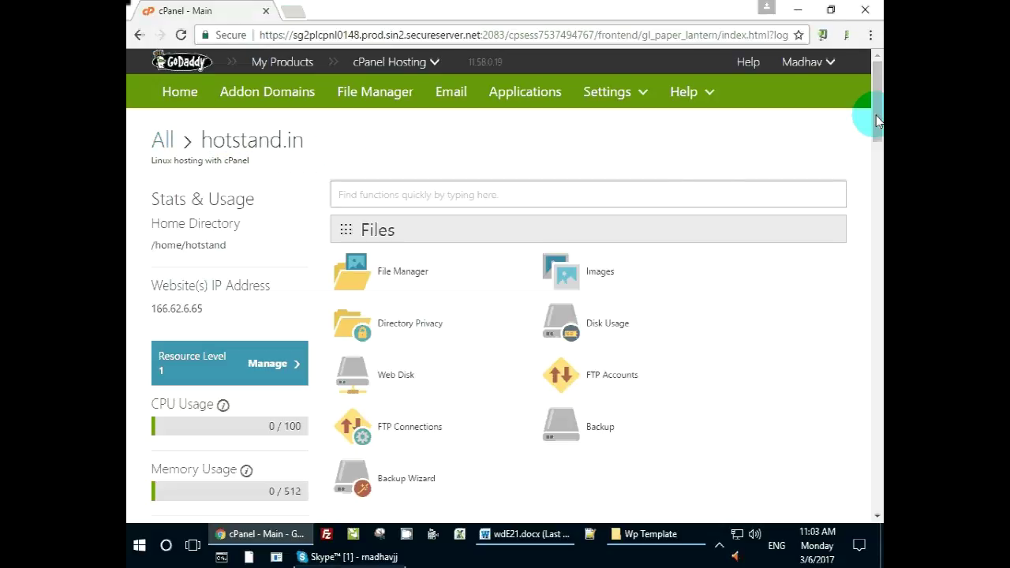
- Open WordPress from the web applications and start its installation wizard for hotstand.in
drag(878, 90, 869, 221)
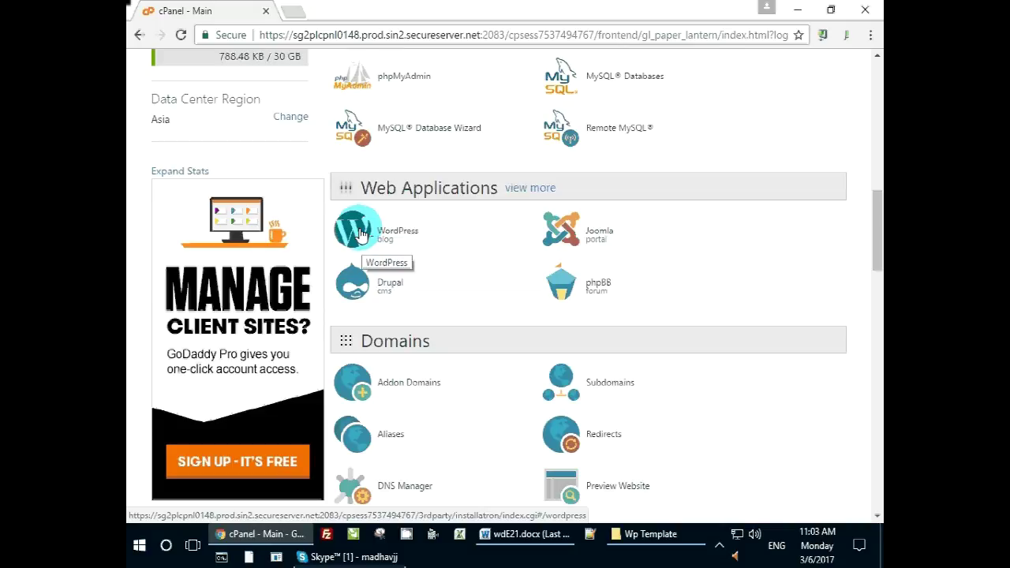
click(428, 251)
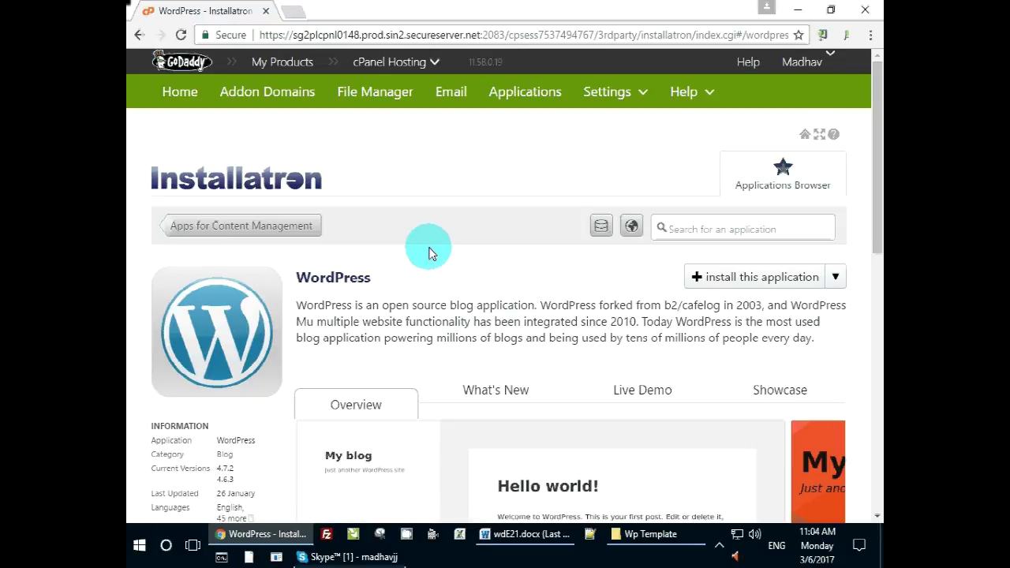
click(751, 283)
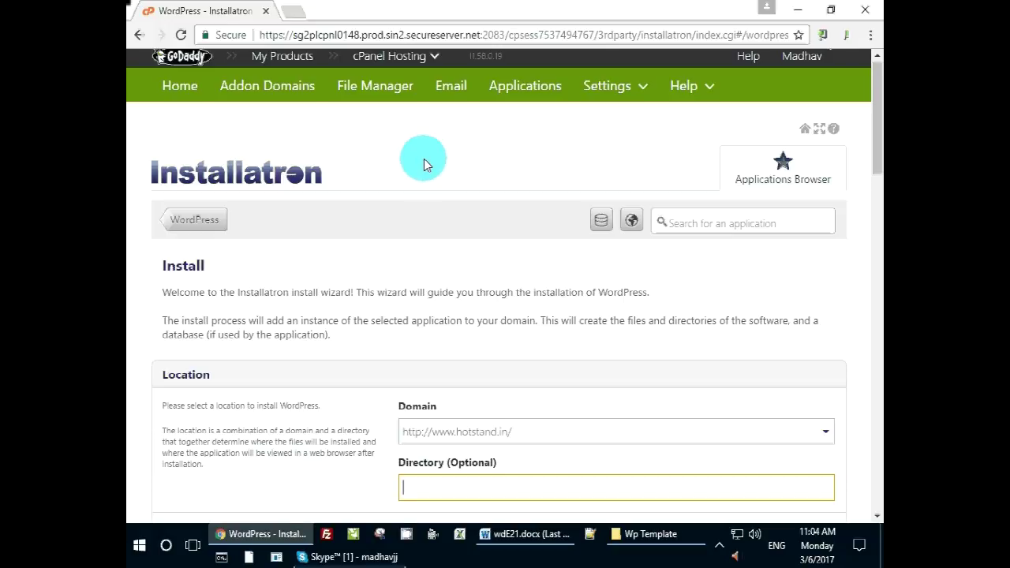
- Examine the install location, version, language, licence agreement and automatic update and backup options of the WordPress installation
scroll(411, 293, down, 2)
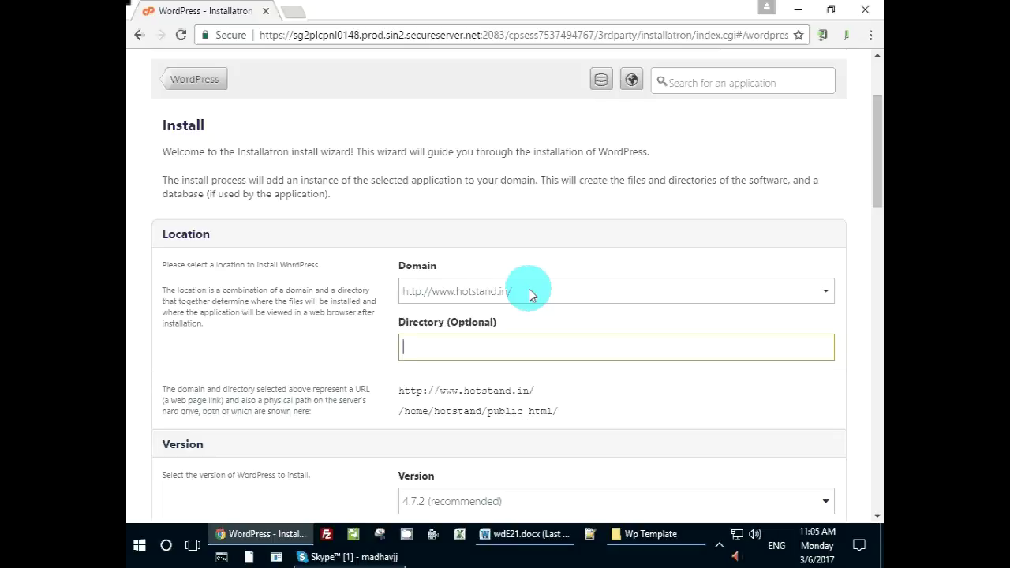
double_click(180, 233)
mouse_move(185, 234)
mouse_down()
mouse_move(212, 234)
mouse_move(169, 232)
mouse_up()
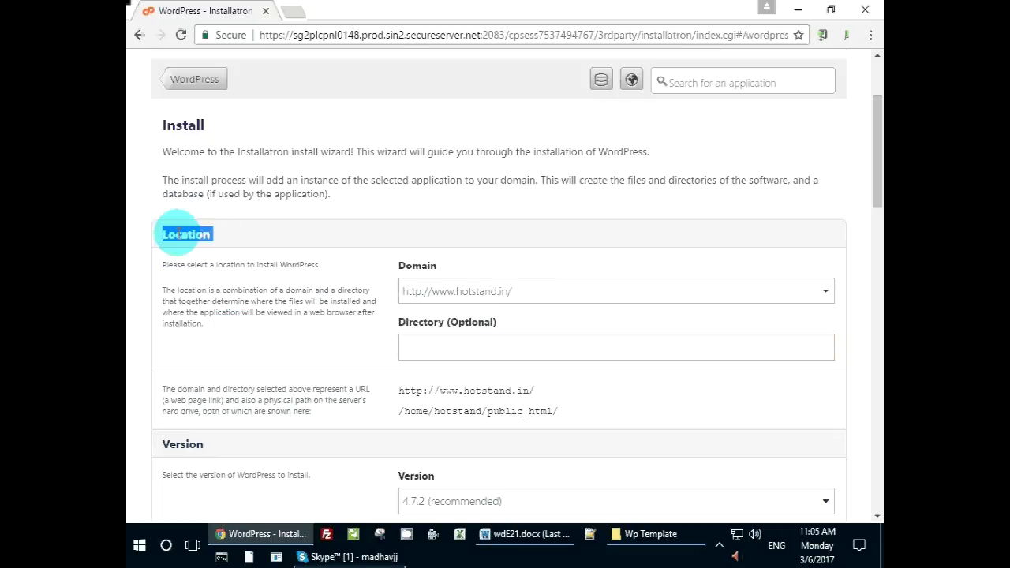
click(267, 234)
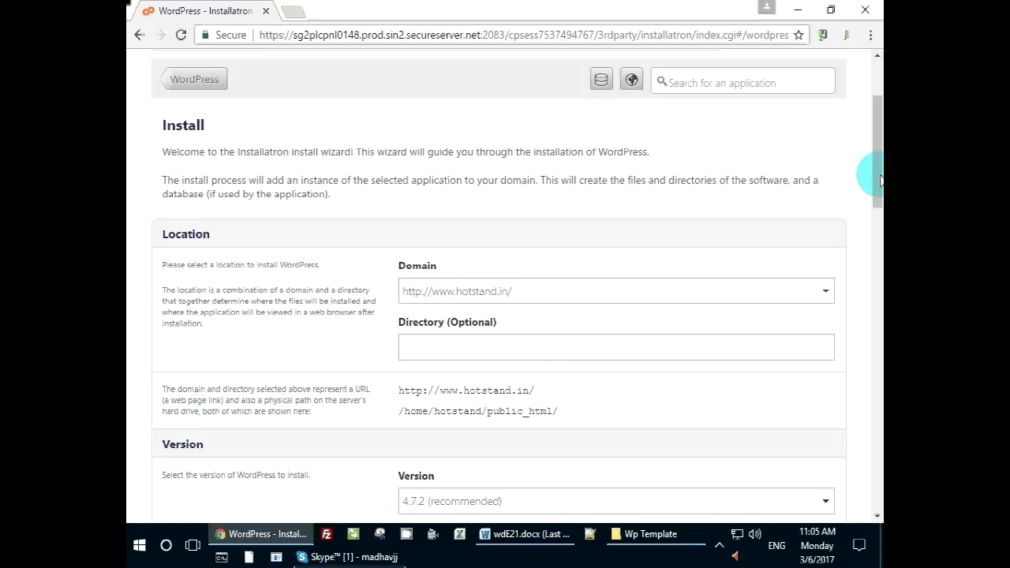
drag(874, 124, 819, 194)
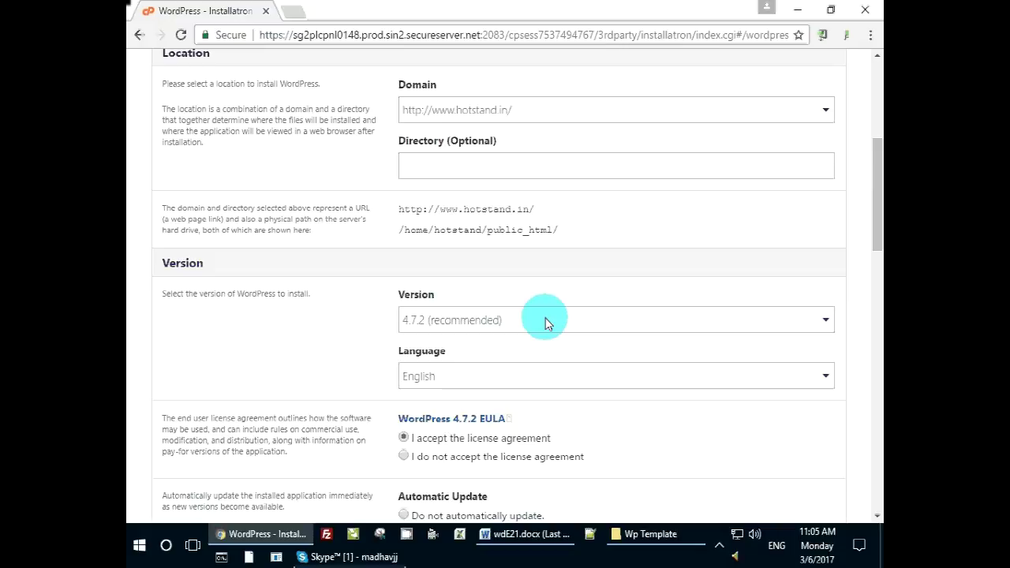
drag(878, 168, 878, 209)
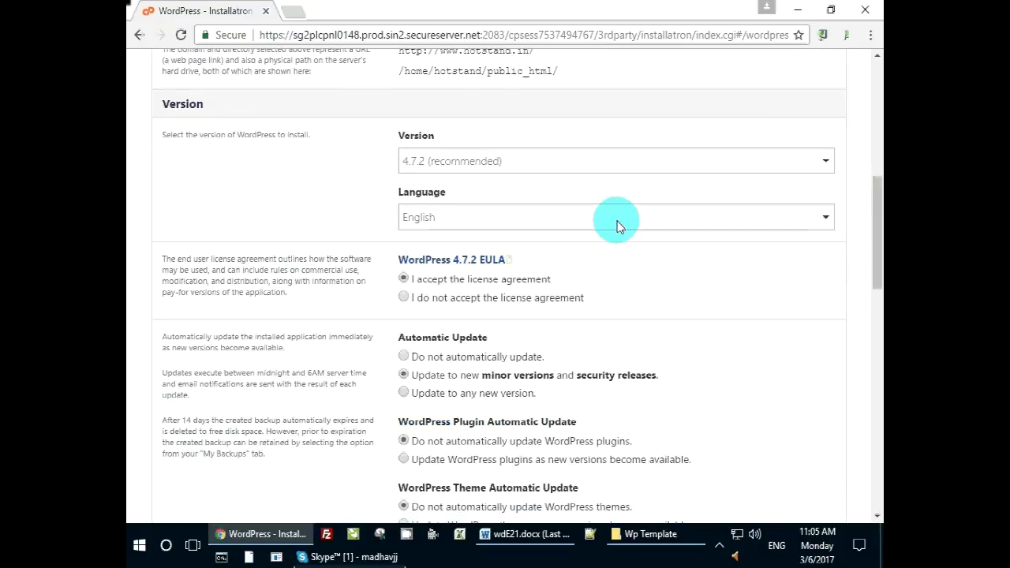
click(541, 215)
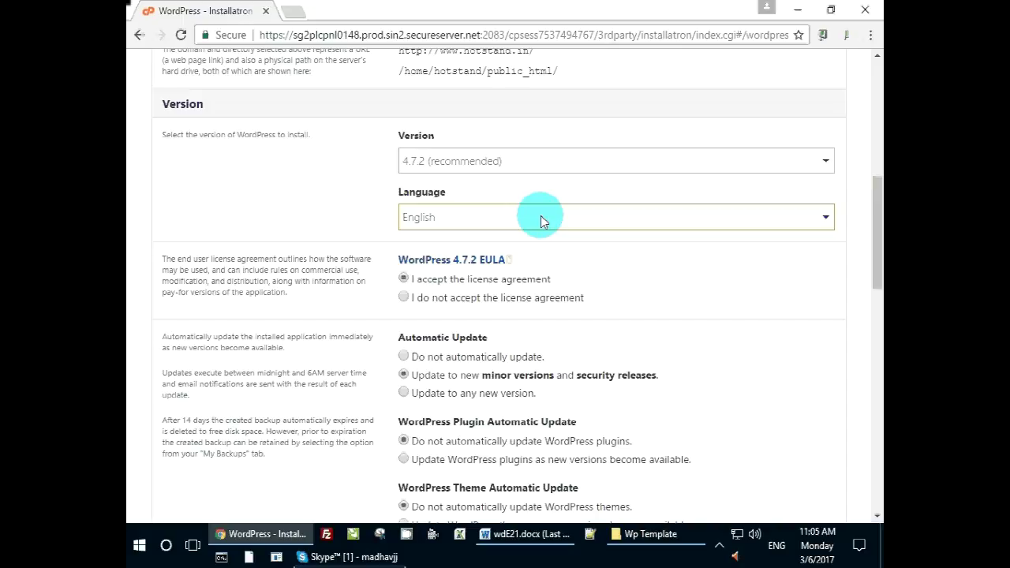
scroll(371, 142, down, 2)
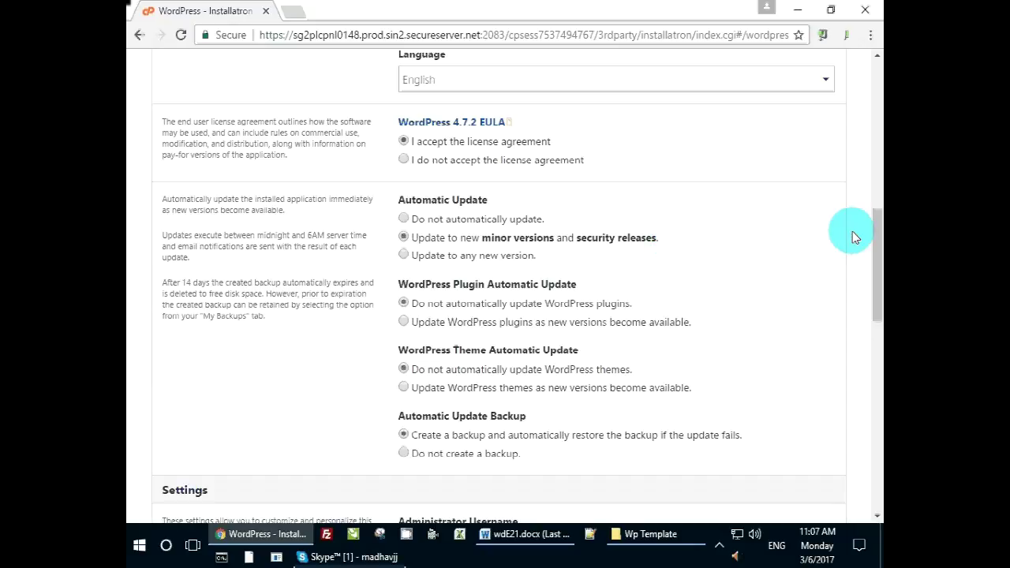
drag(876, 234, 874, 265)
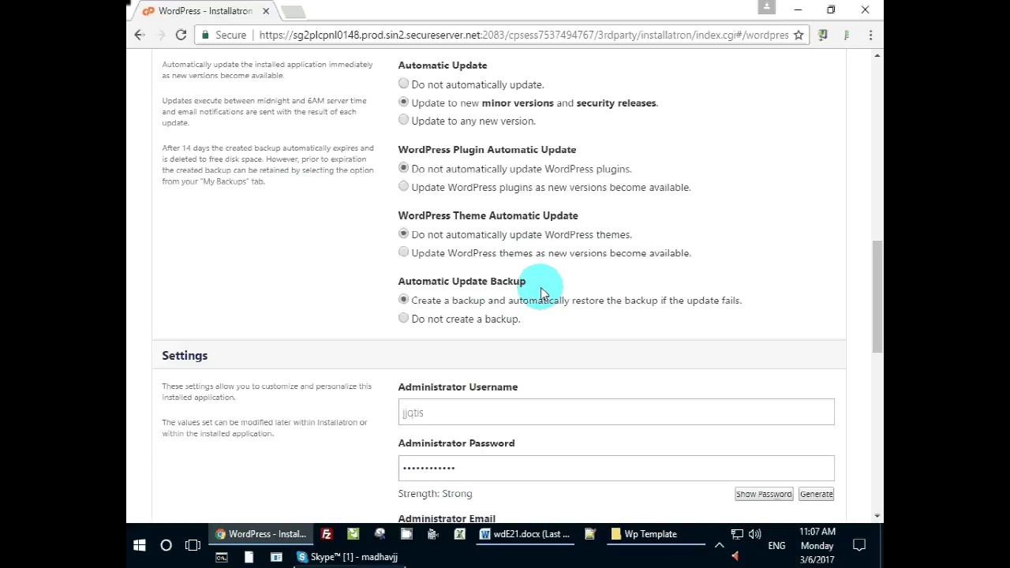
- Replace the generated administrator username with the saved login name hotstand
drag(876, 248, 878, 318)
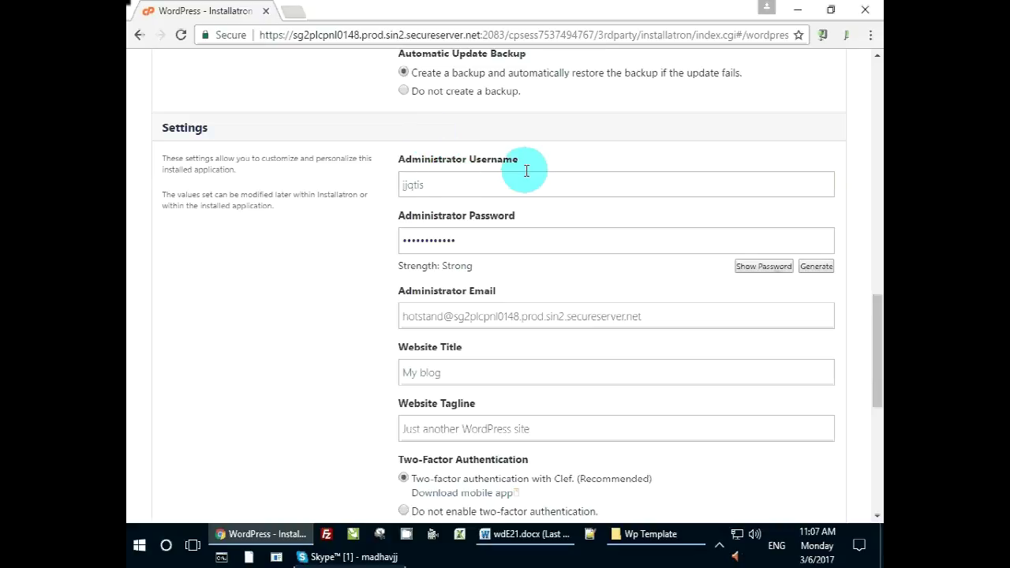
click(439, 184)
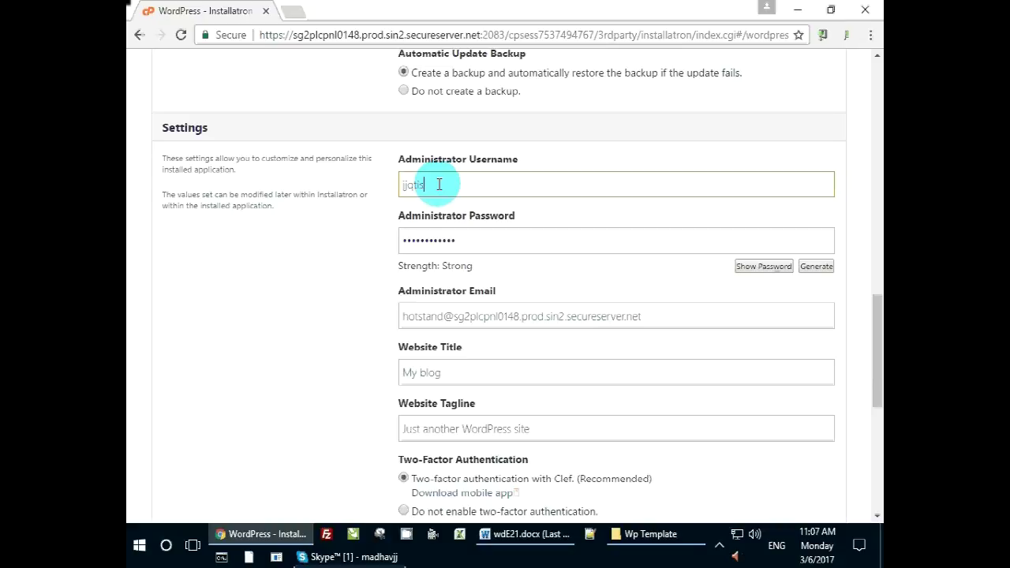
key(BackSpace)
key(BackSpace)
key(BackSpace)
key(BackSpace)
key(BackSpace)
key(BackSpace)
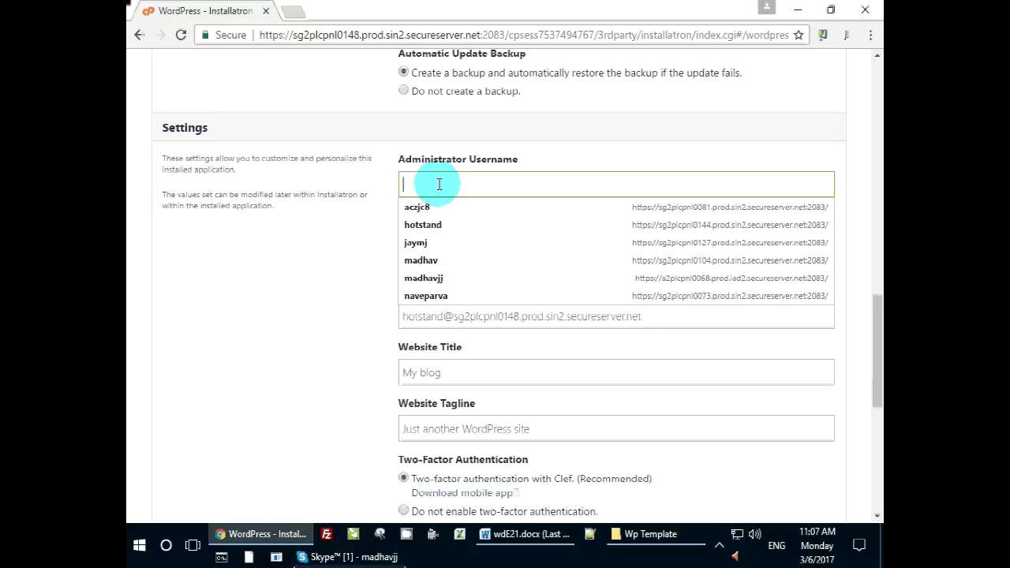
text(hots)
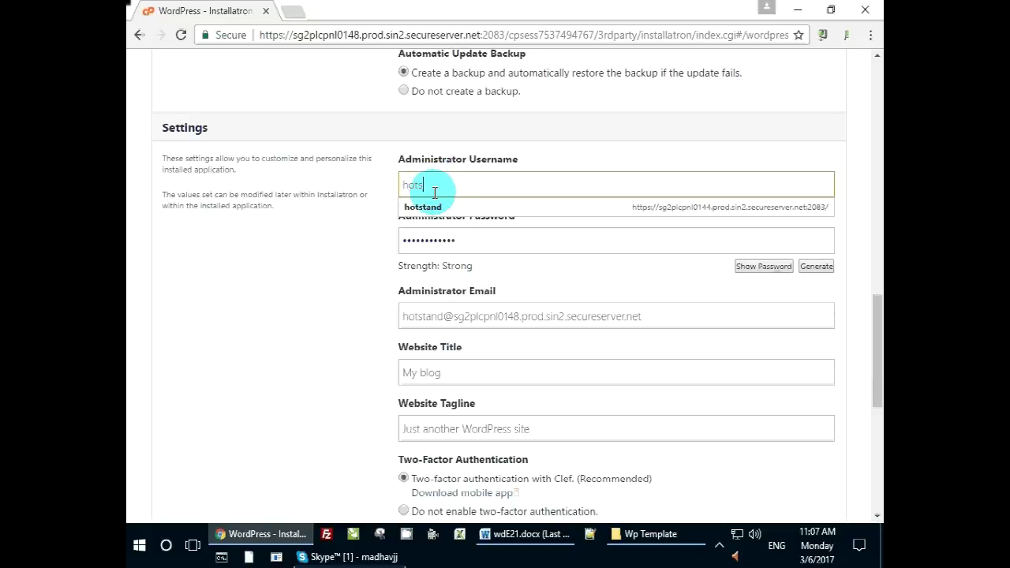
click(427, 203)
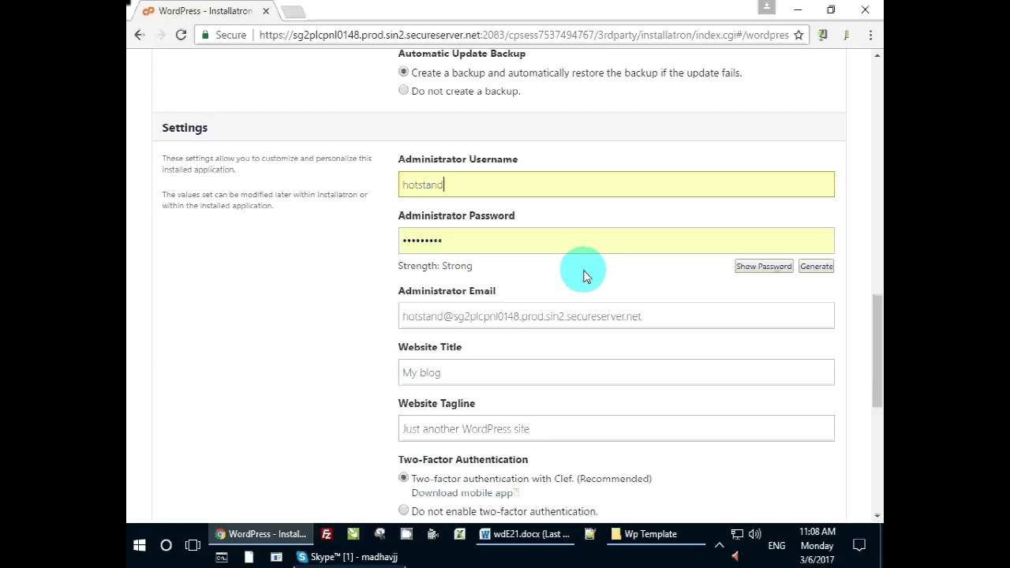
click(529, 222)
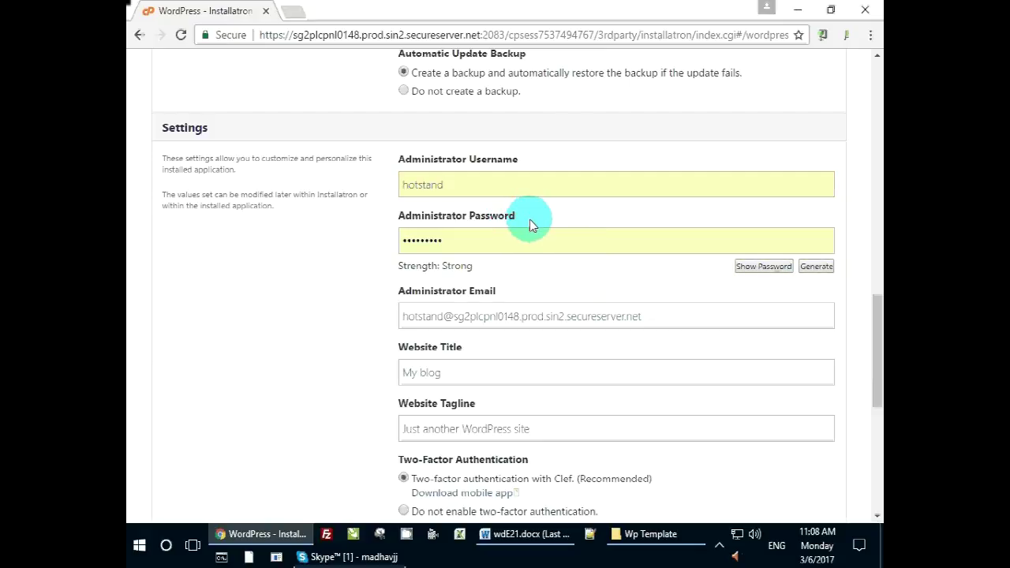
- Replace the filled-in administrator password with a new account password
click(471, 238)
drag(469, 239, 360, 240)
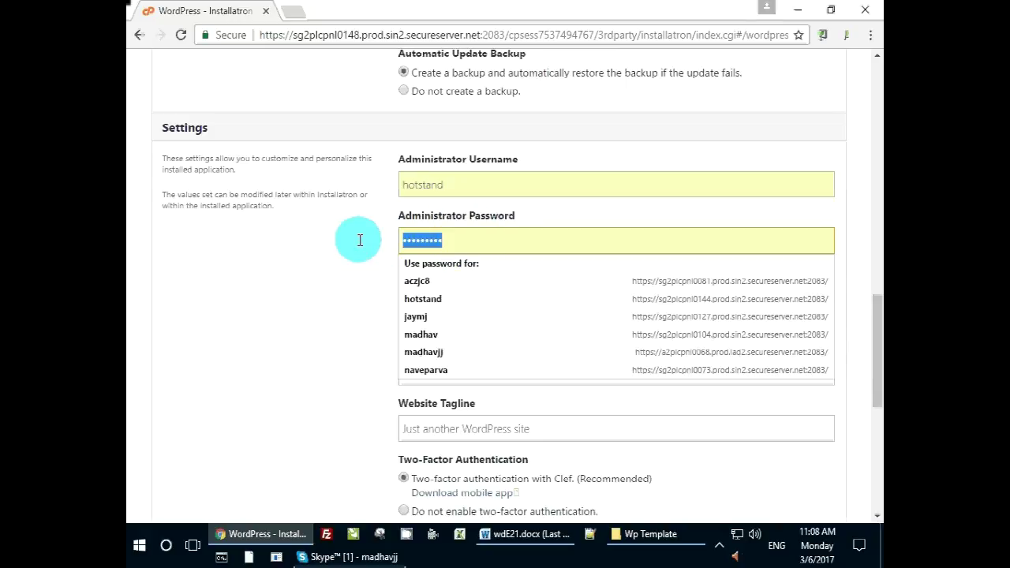
text(•••••)
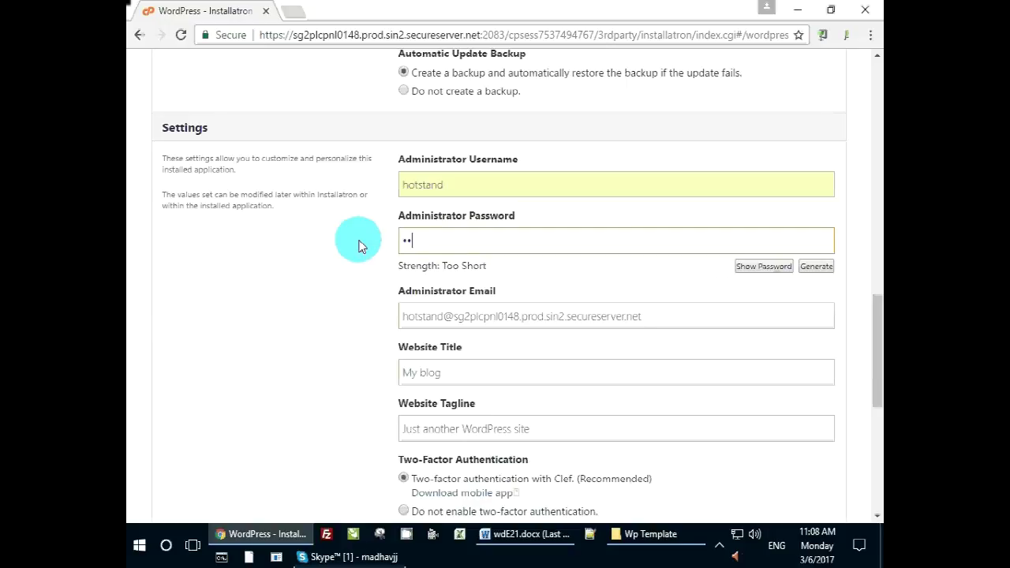
text(•••)
click(557, 283)
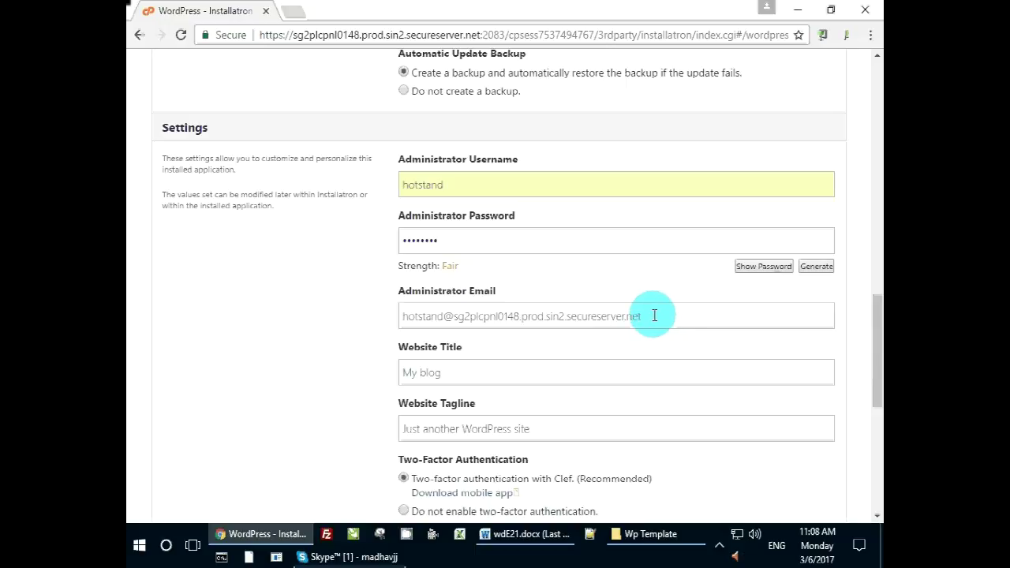
- Replace the default administrator e-mail with the copied contact e-mail address and check it
click(571, 316)
key(ctrl+a)
key(ctrl+v)
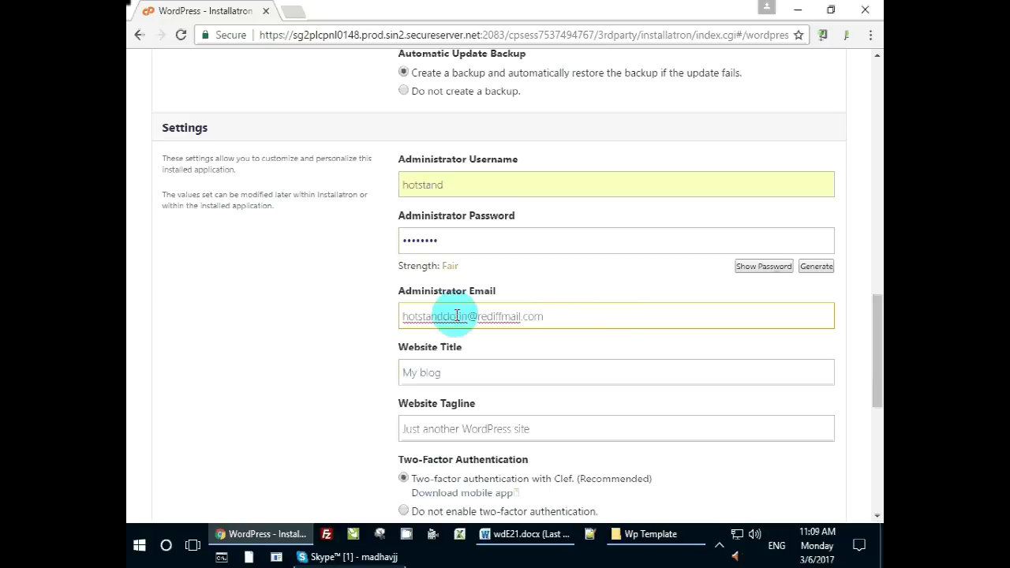
double_click(401, 316)
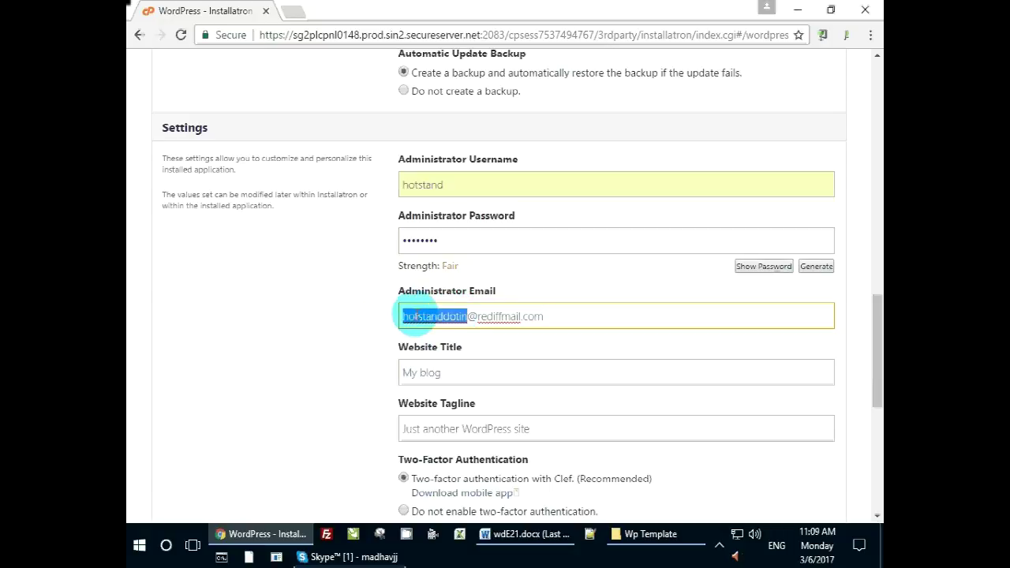
click(477, 316)
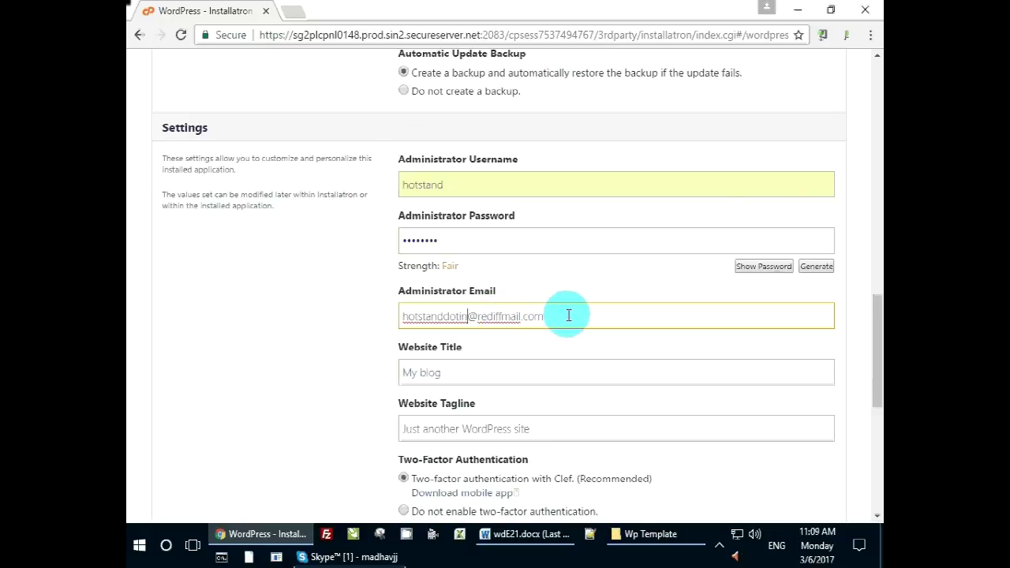
- Set the website title to Hot Stand
scroll(556, 312, down, 1)
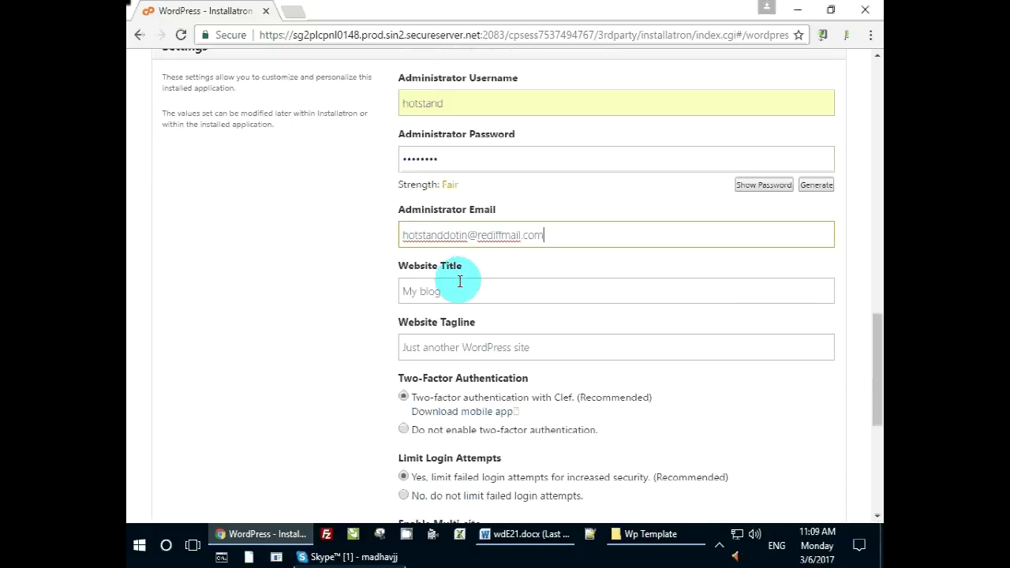
drag(401, 290, 465, 288)
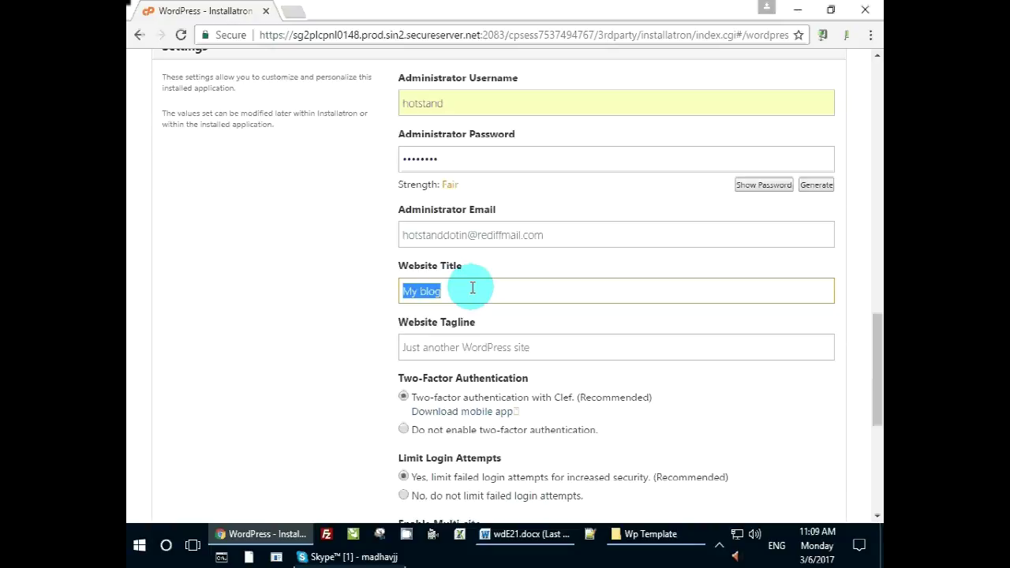
text(Hot Stand)
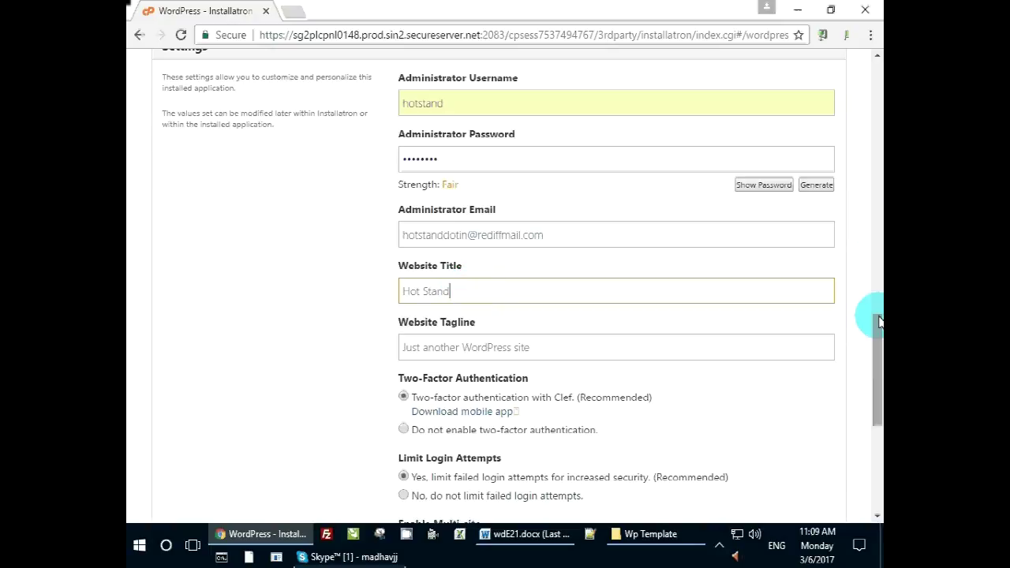
scroll(875, 338, down, 3)
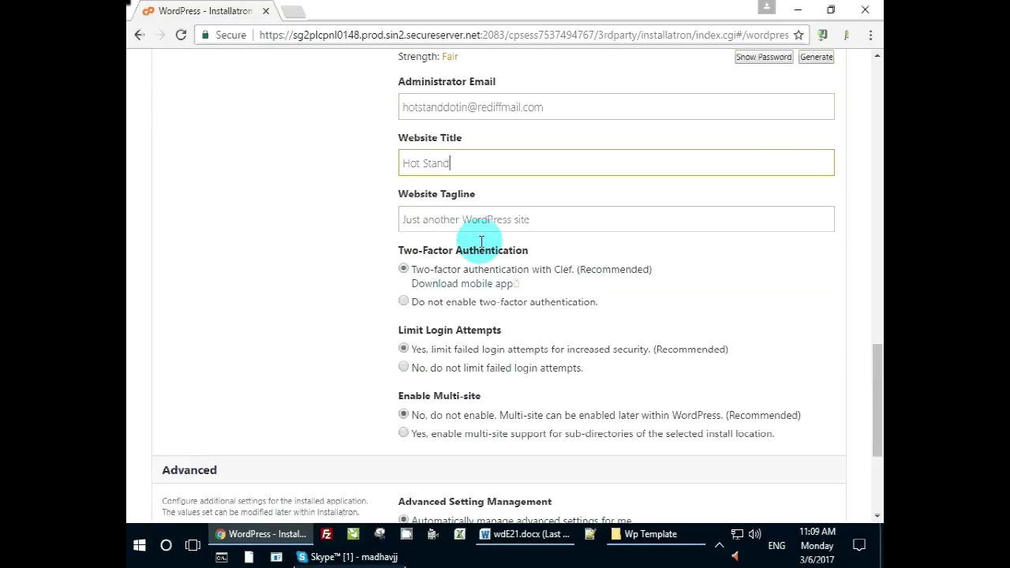
click(403, 220)
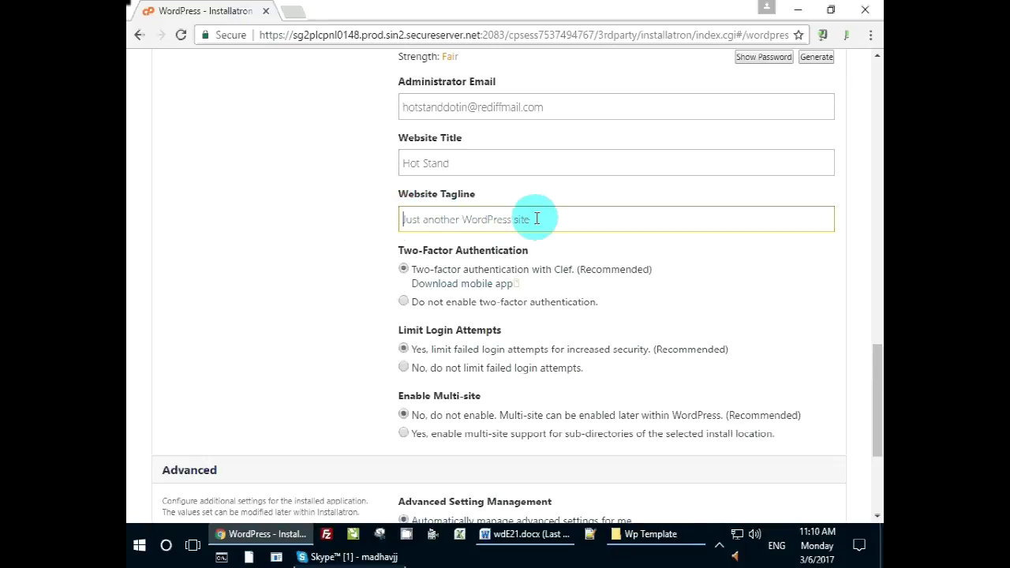
click(389, 220)
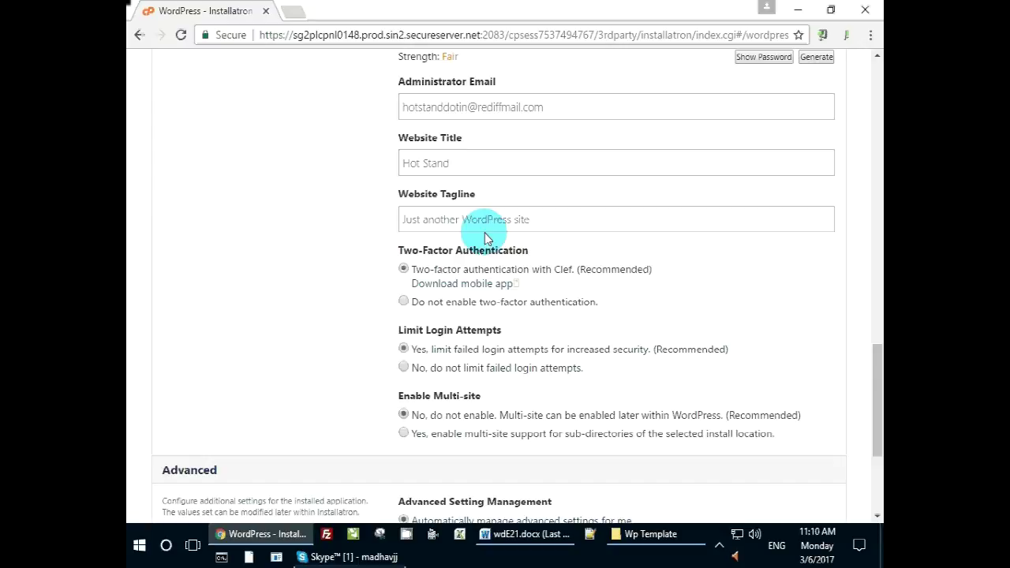
- Replace the default website tagline with Simple Advertising Tool
click(406, 221)
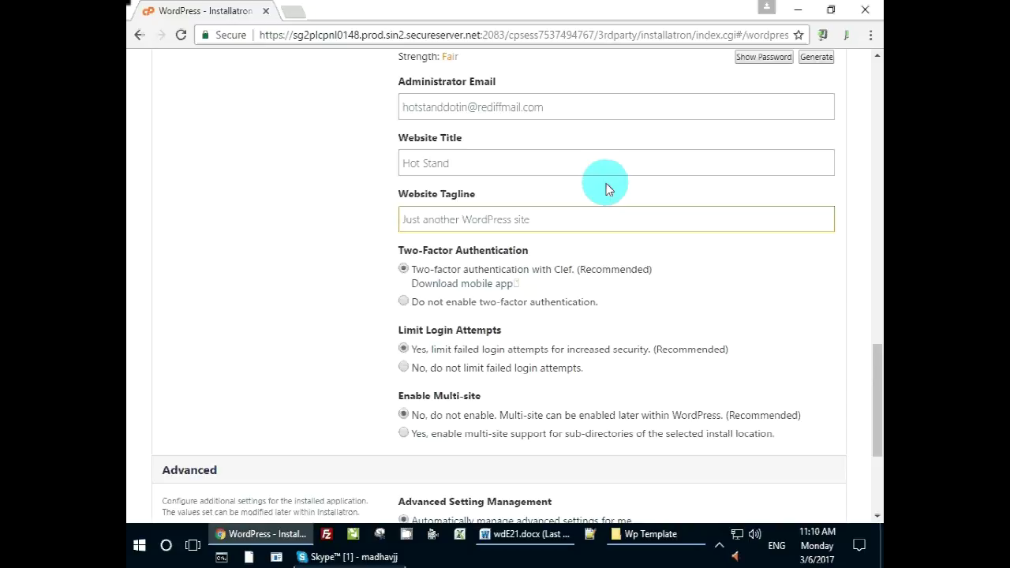
text(Simple )
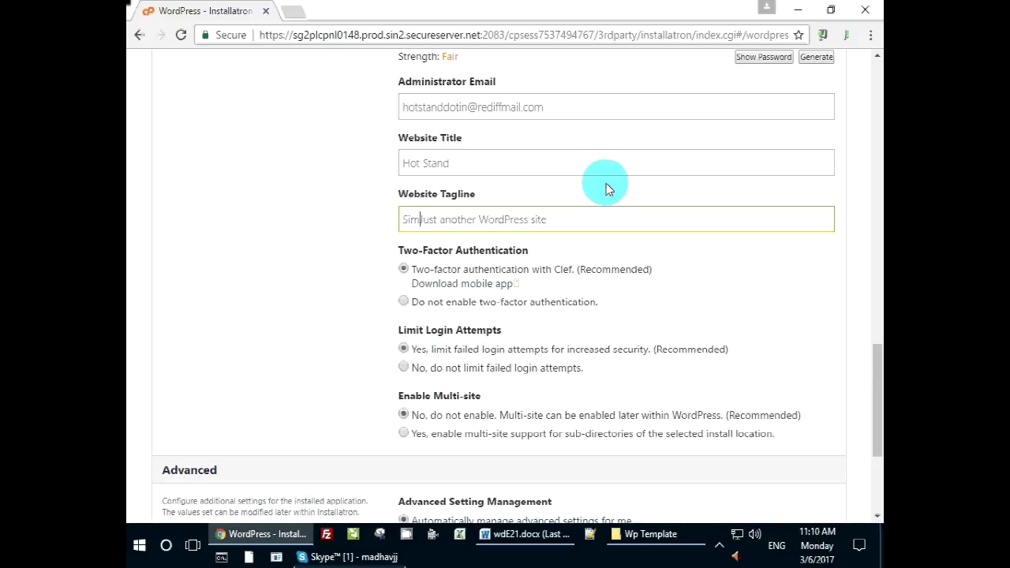
text(Adv)
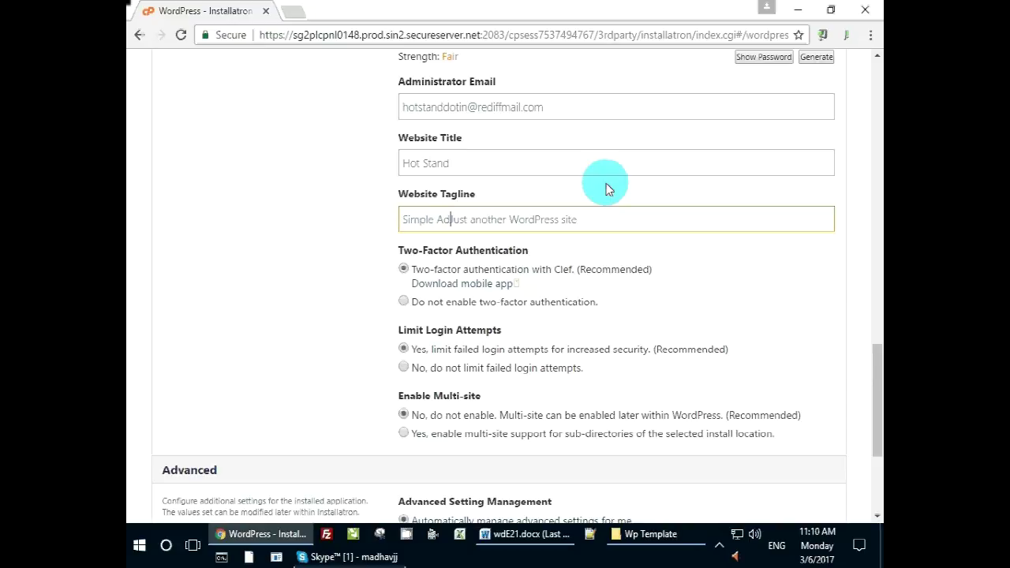
text(ertising Tool)
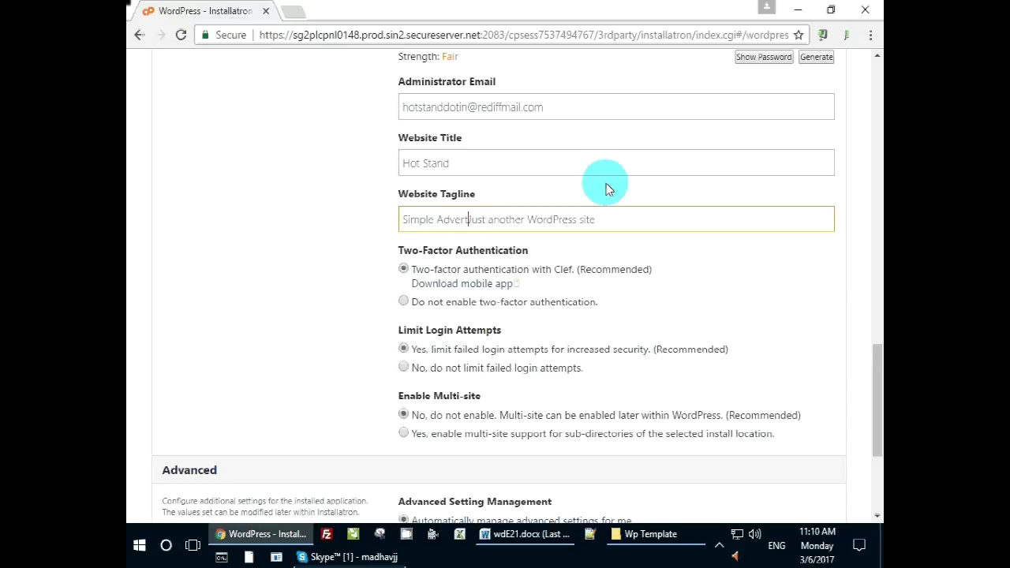
key(Delete)
key(Delete)
key(Delete)
key(Delete)
key(Delete)
key(Delete)
key(Delete)
key(Delete)
key(Delete)
key(Delete)
key(Delete)
key(Delete)
key(Delete)
key(Delete)
key(Delete)
key(Delete)
key(Delete)
key(Delete)
key(Delete)
key(Delete)
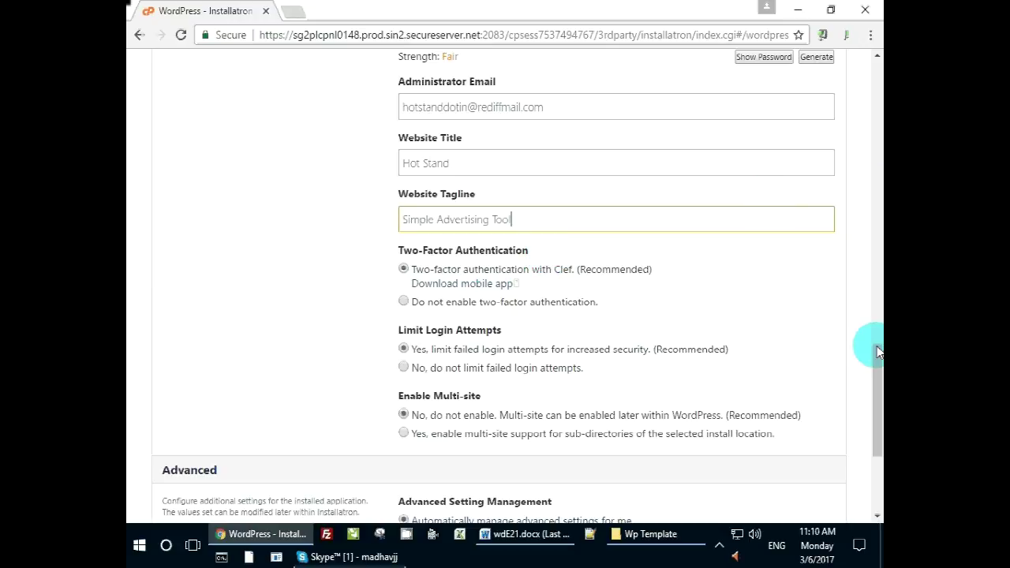
- Choose not to enable two-factor authentication and not to limit failed login attempts
scroll(879, 355, down, 1)
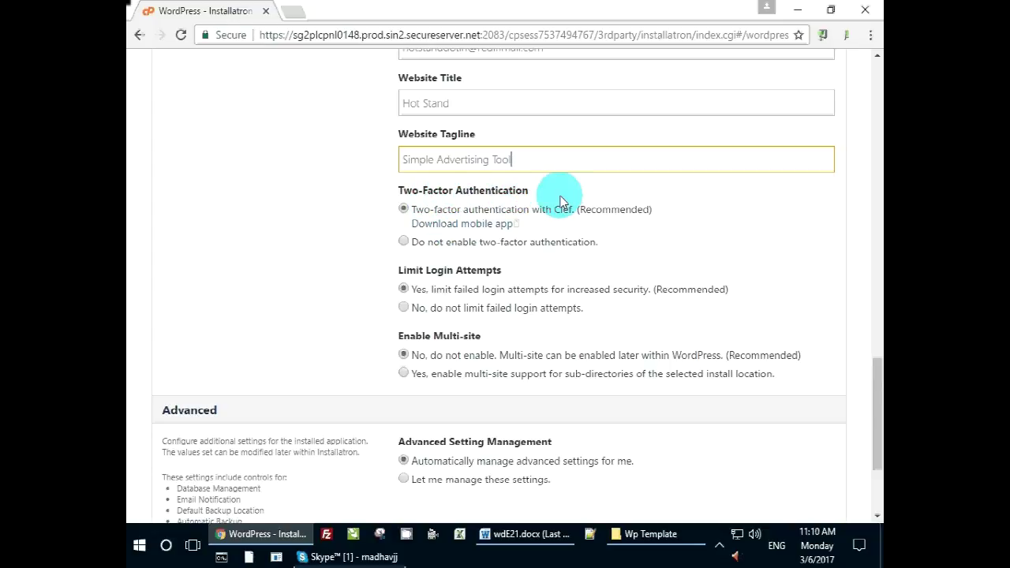
click(480, 241)
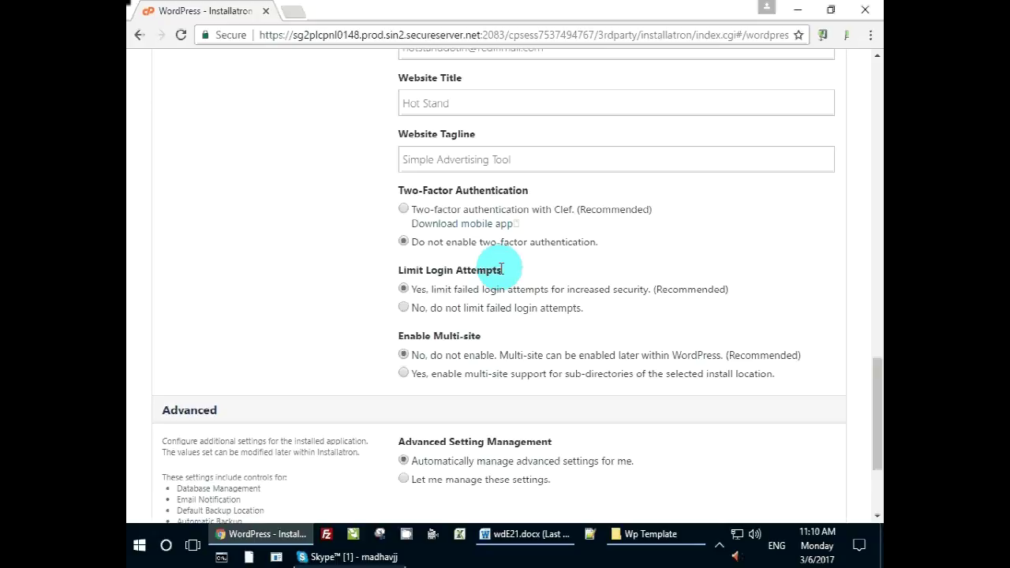
click(404, 309)
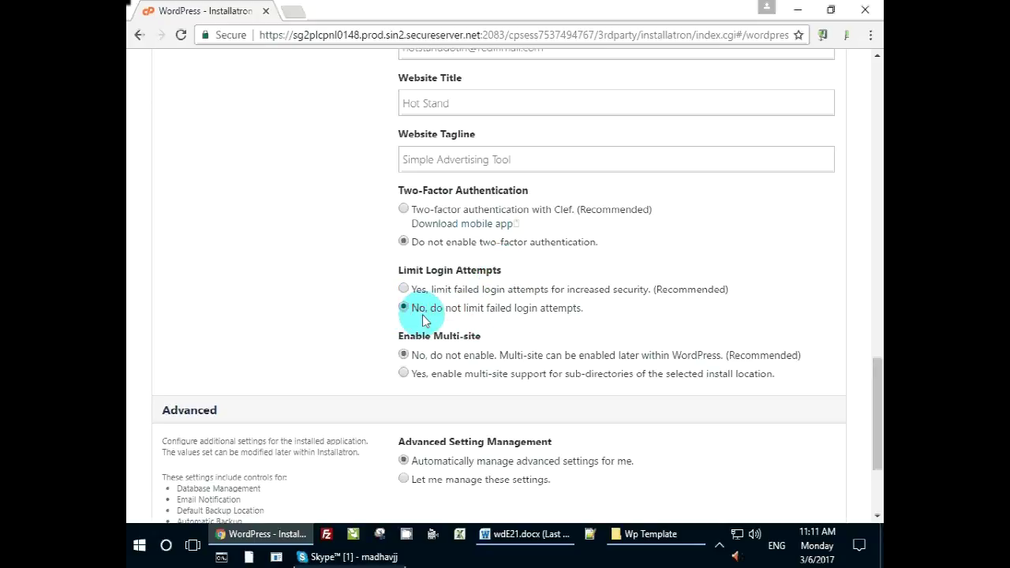
- Start the WordPress installation with these settings and let the browser save the administrator login
scroll(424, 320, down, 3)
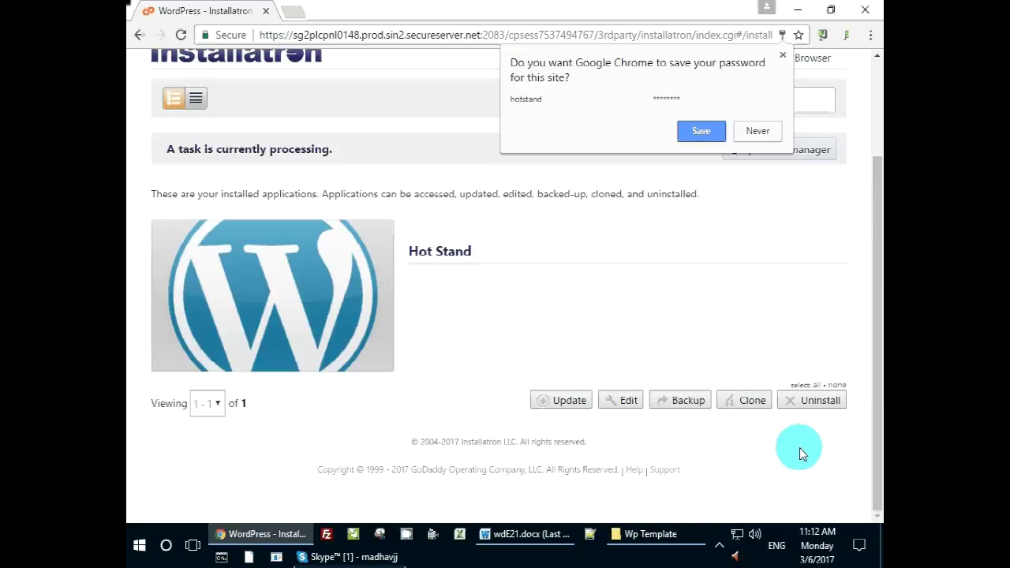
click(701, 133)
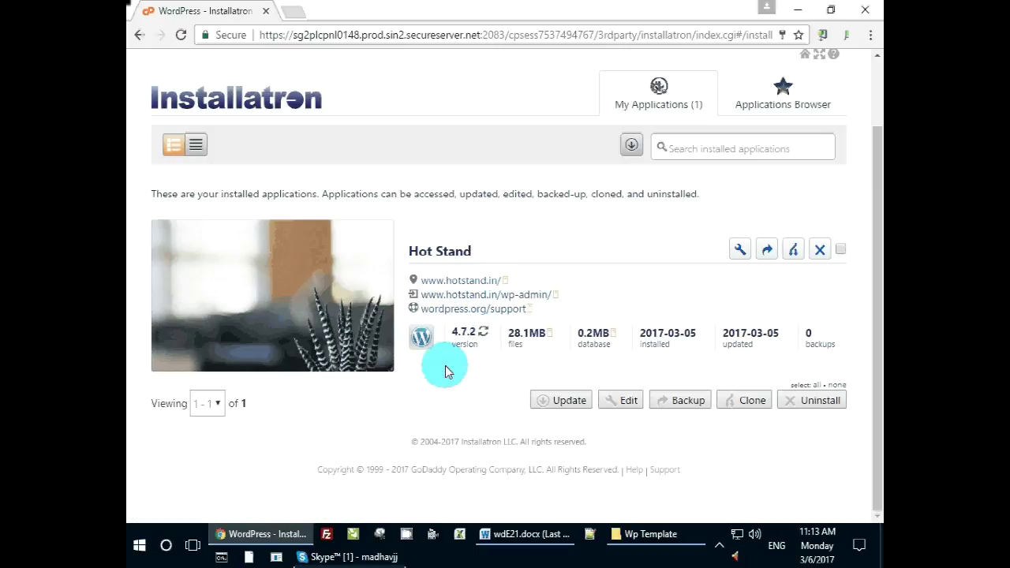
click(435, 283)
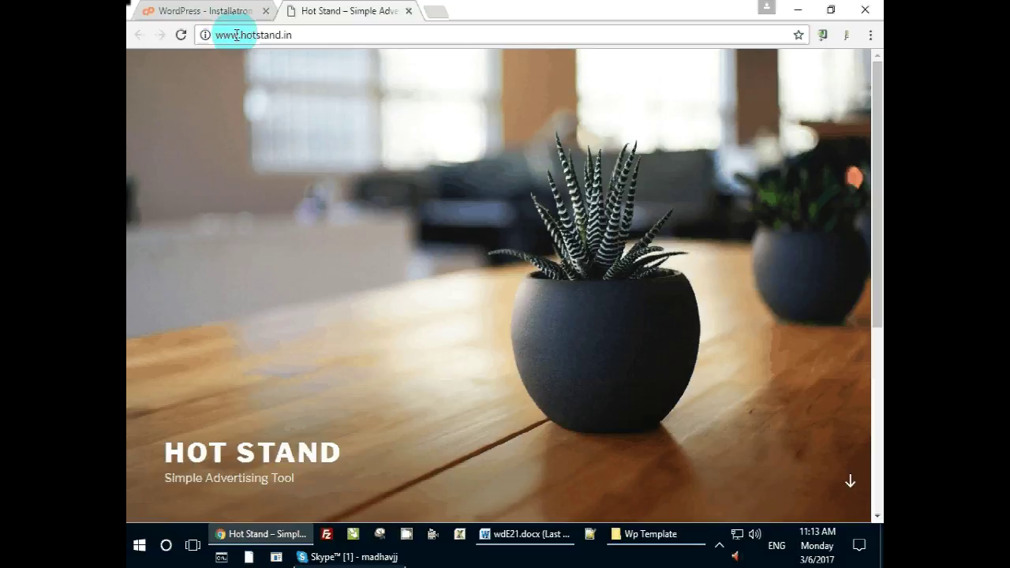
click(308, 31)
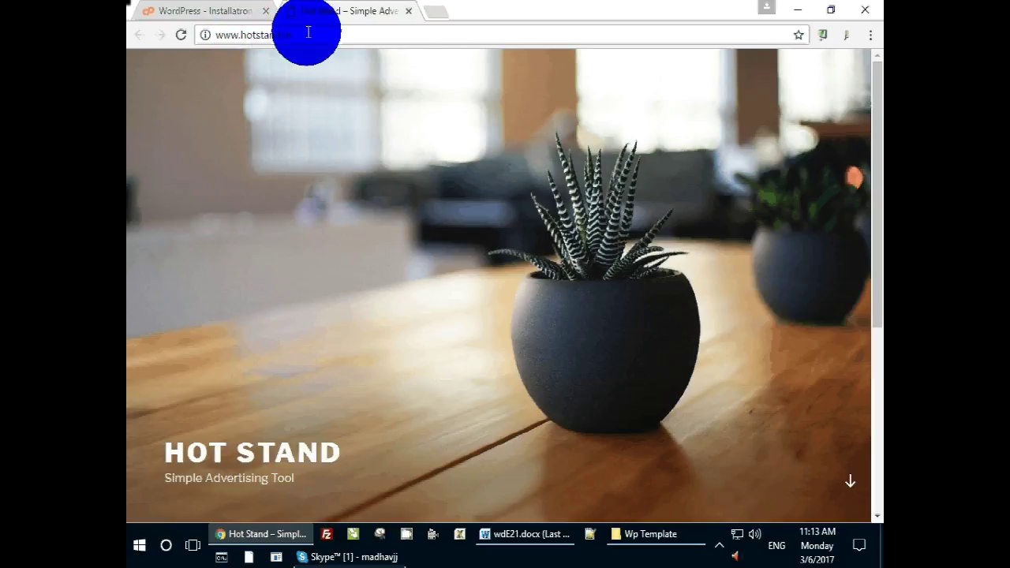
click(394, 36)
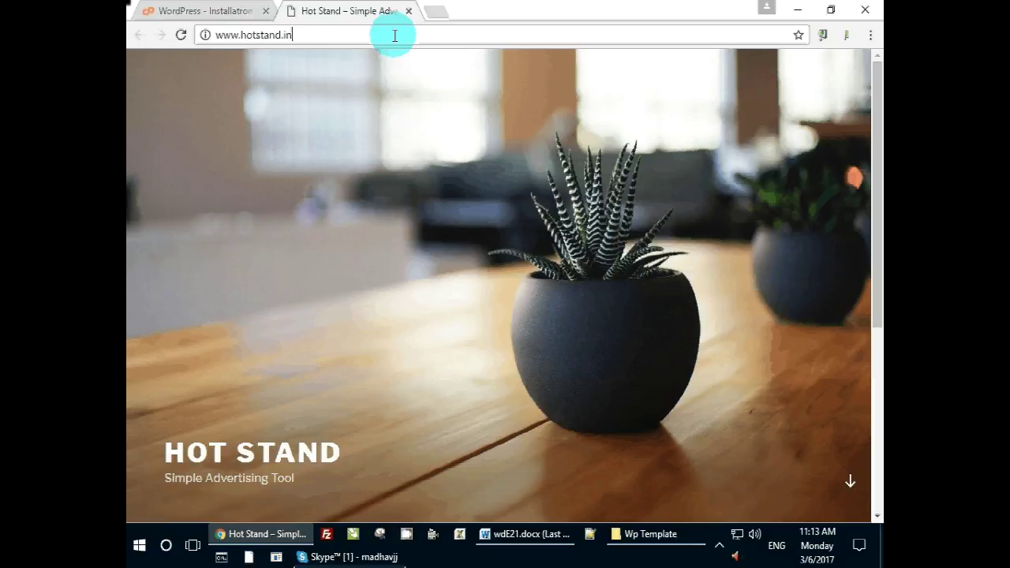
scroll(388, 146, down, 4)
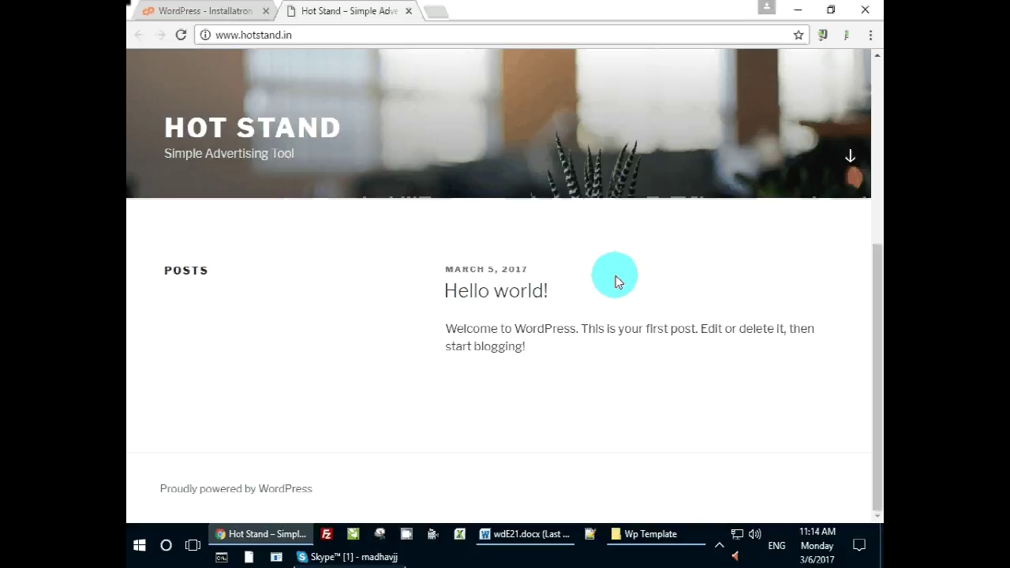
drag(874, 304, 881, 77)
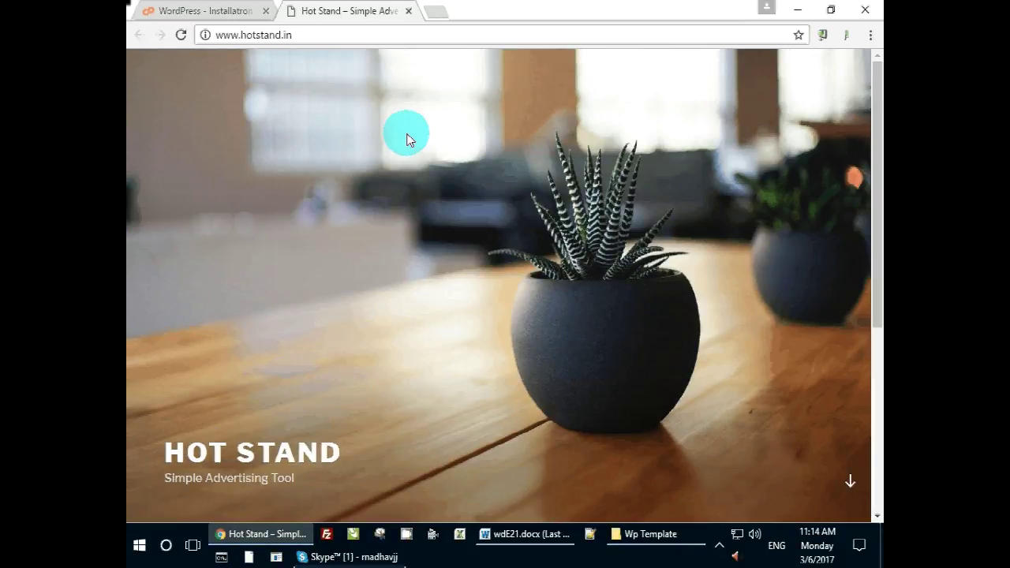